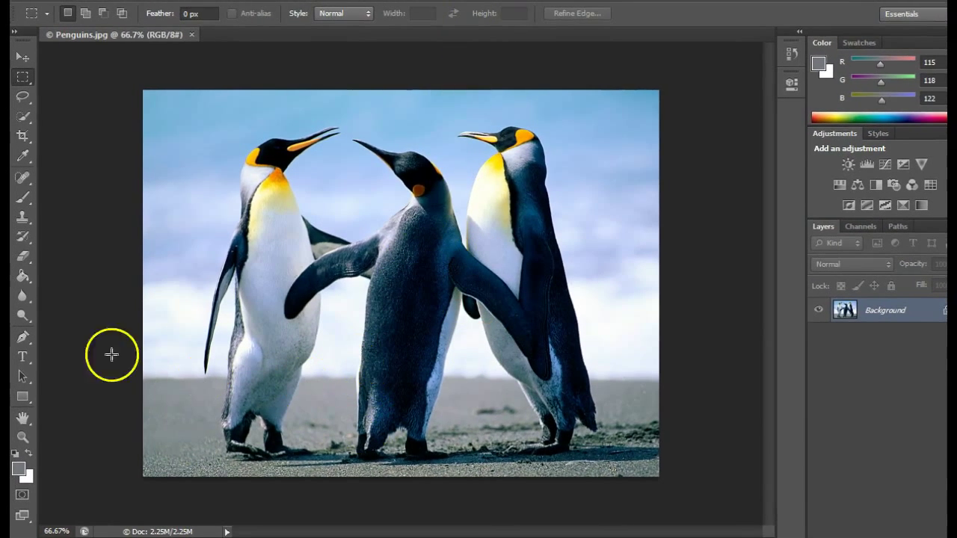
Choose the Quick Selection Tool with edge-aware selection and outline the middle penguin.
{"action": "left_click", "coordinate": [27, 117]}
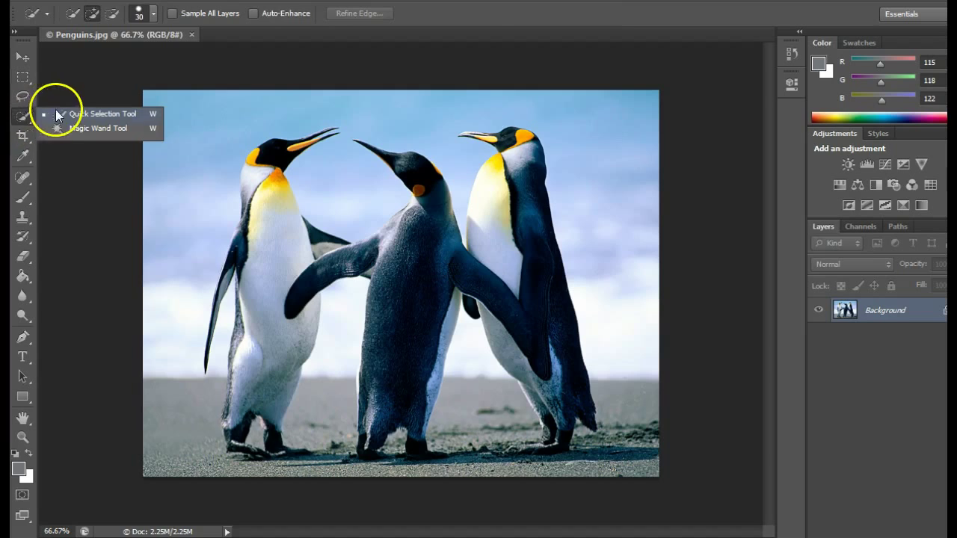
{"action": "left_click", "coordinate": [90, 113]}
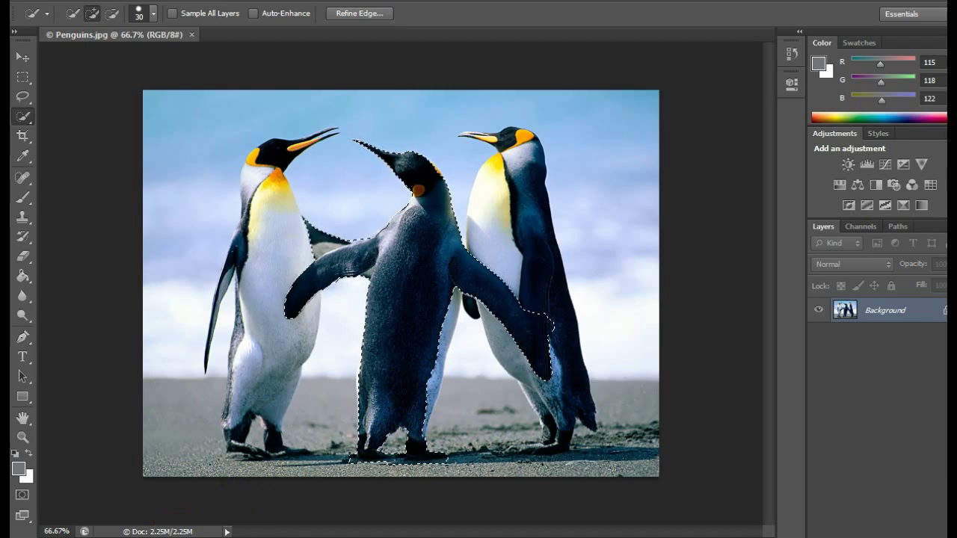
Zoom to 200% and subtract the left penguin's dark flipper from the selection.
{"action": "left_click", "coordinate": [56, 529]}
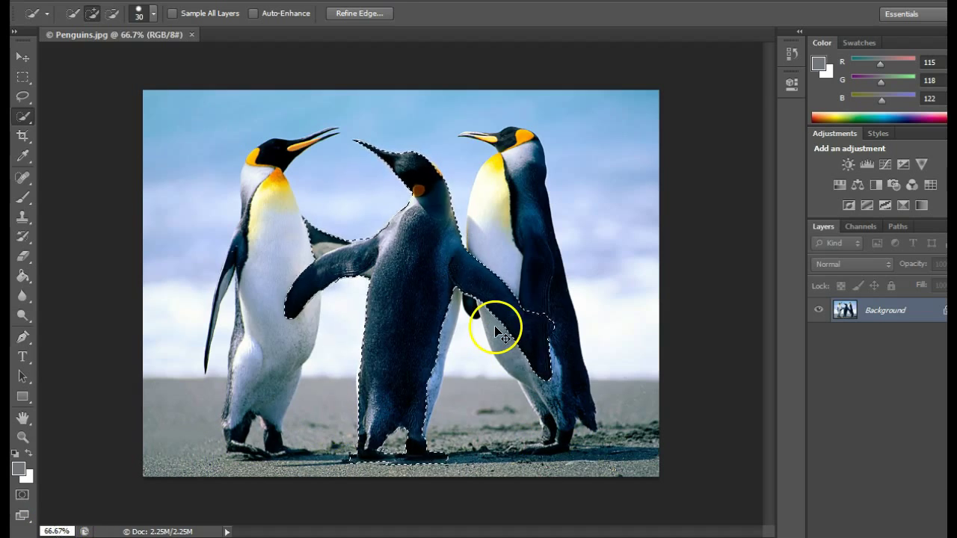
{"action": "key", "text": "ctrl+plus"}
{"action": "key", "text": "ctrl+plus"}
{"action": "key", "text": "ctrl+plus"}
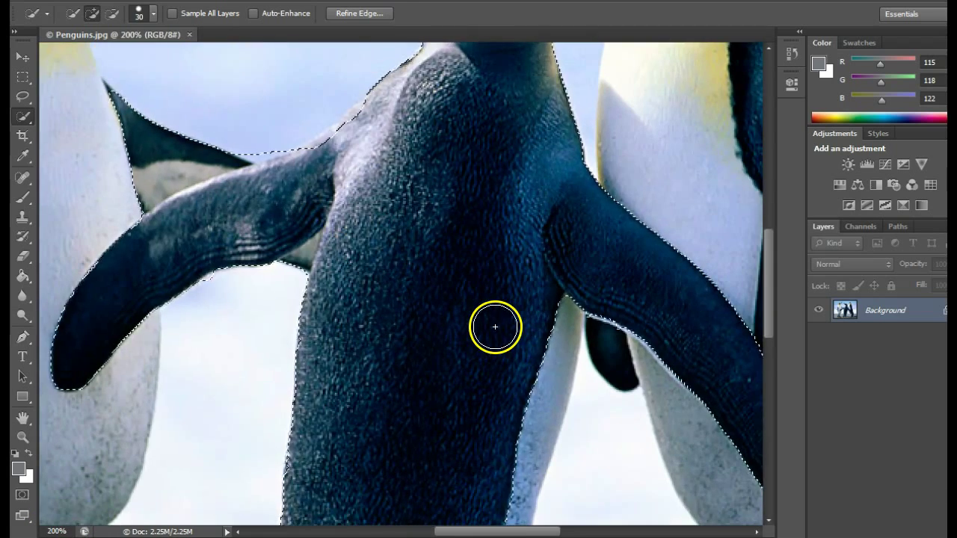
{"action": "key", "text": "alt"}
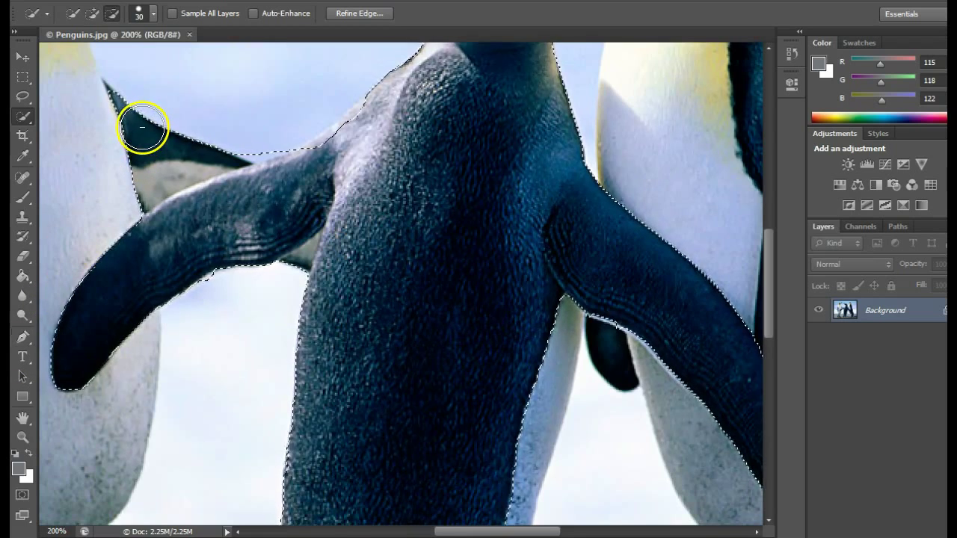
{"action": "mouse_move", "coordinate": [142, 127]}
{"action": "left_mouse_down"}
{"action": "mouse_move", "coordinate": [124, 100]}
{"action": "mouse_move", "coordinate": [115, 121]}
{"action": "mouse_move", "coordinate": [135, 180]}
{"action": "mouse_move", "coordinate": [204, 141]}
{"action": "mouse_move", "coordinate": [223, 149]}
{"action": "left_mouse_up"}
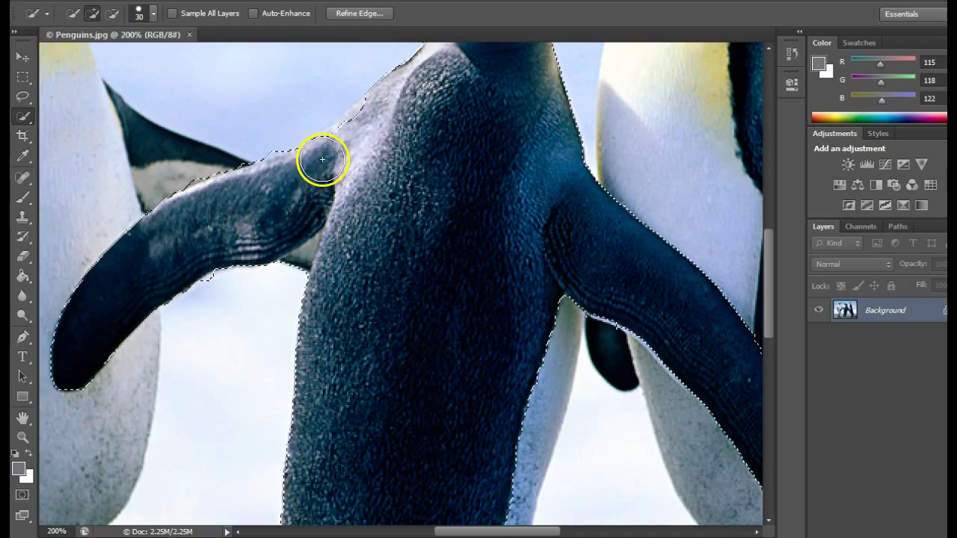
{"action": "scroll", "coordinate": [510, 199], "scroll_direction": "up", "scroll_amount": 5}
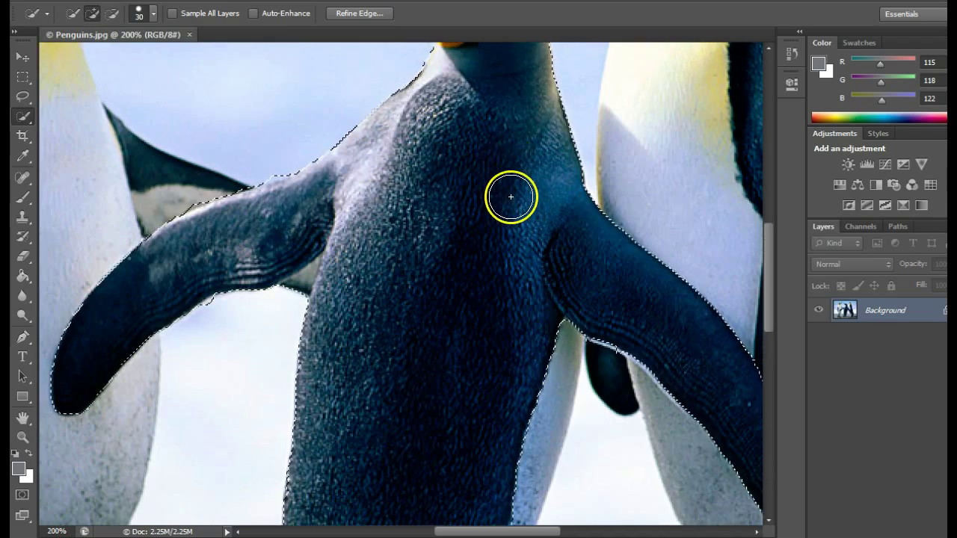
{"action": "scroll", "coordinate": [500, 205], "scroll_direction": "up", "scroll_amount": 4}
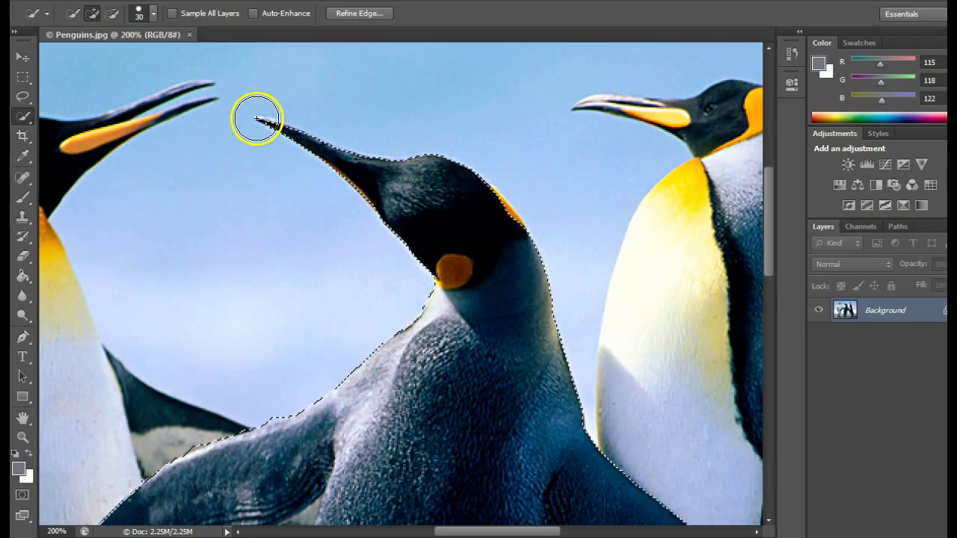
Shrink the selection brush to 11 px and zoom in to 700% on the penguin's head.
{"action": "left_click", "coordinate": [134, 17]}
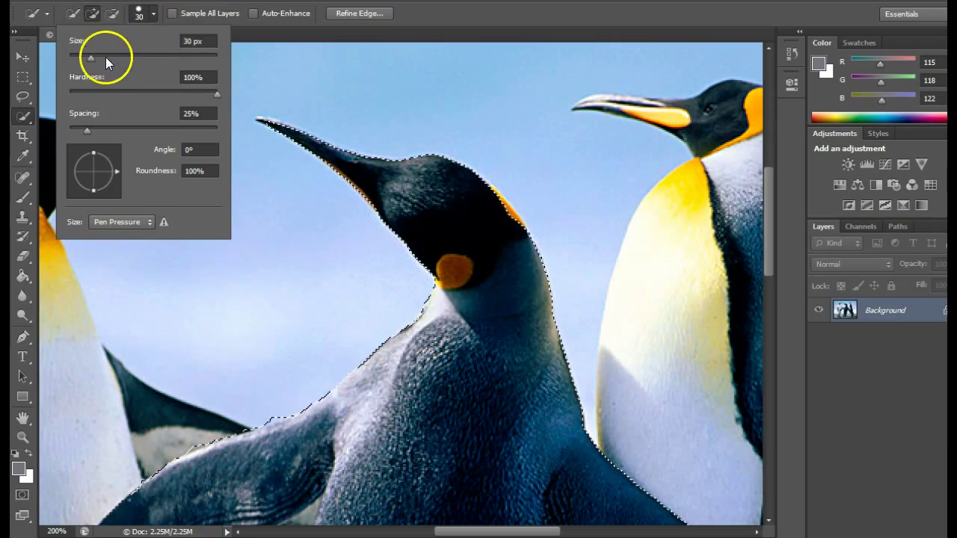
{"action": "left_click_drag", "start_coordinate": [88, 62], "coordinate": [77, 60]}
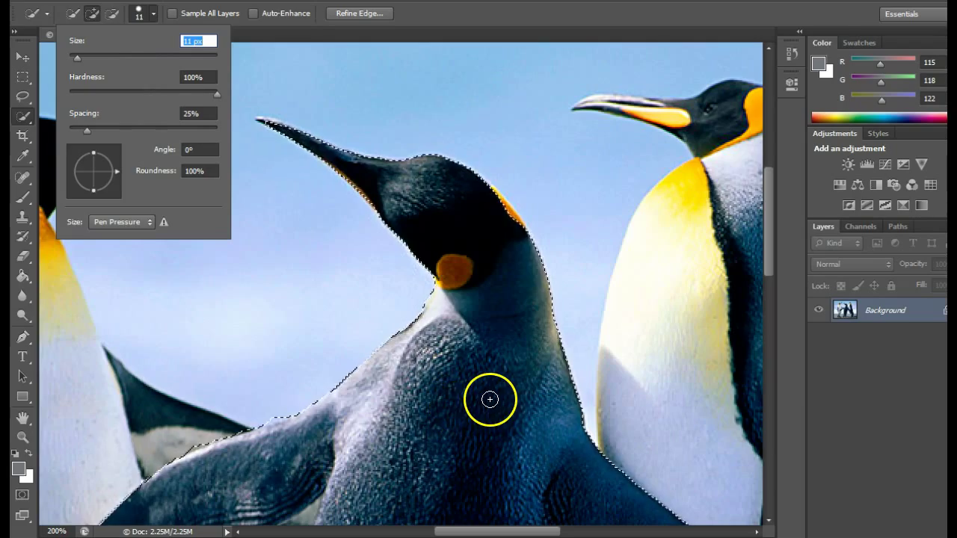
{"action": "key", "text": "ctrl+d"}
{"action": "key", "text": "ctrl+shift+d"}
{"action": "scroll", "coordinate": [489, 403], "scroll_direction": "up", "scroll_amount": 5}
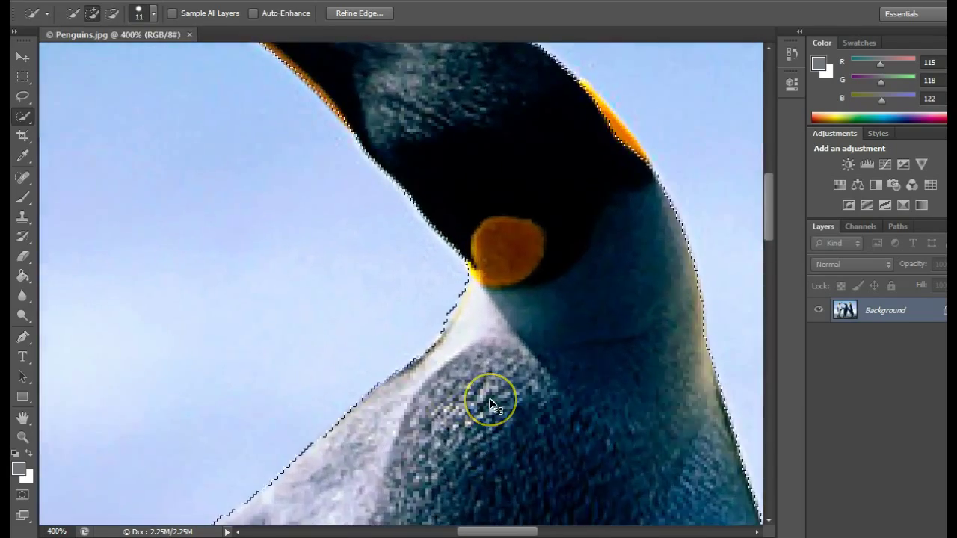
{"action": "scroll", "coordinate": [471, 316], "scroll_direction": "up", "scroll_amount": 5}
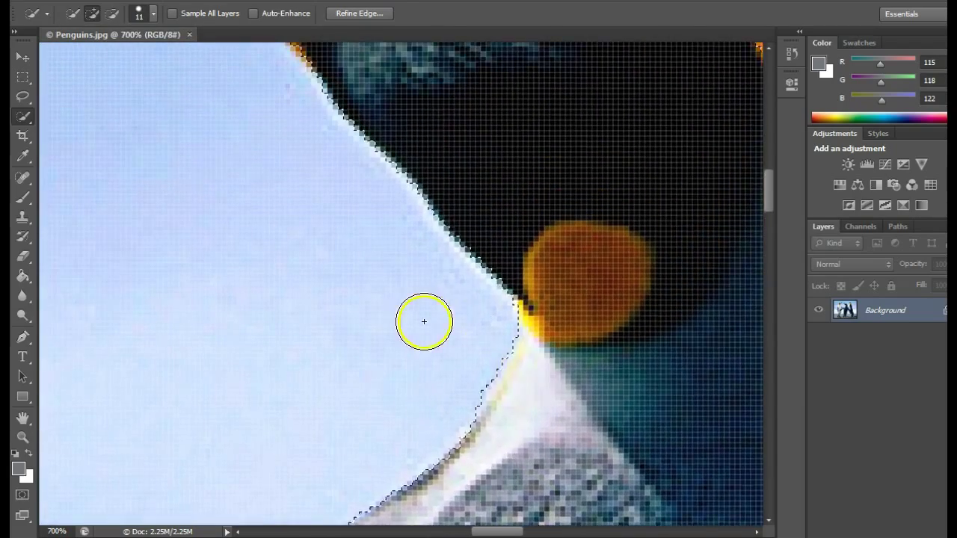
{"action": "scroll", "coordinate": [257, 230], "scroll_direction": "up", "scroll_amount": 2}
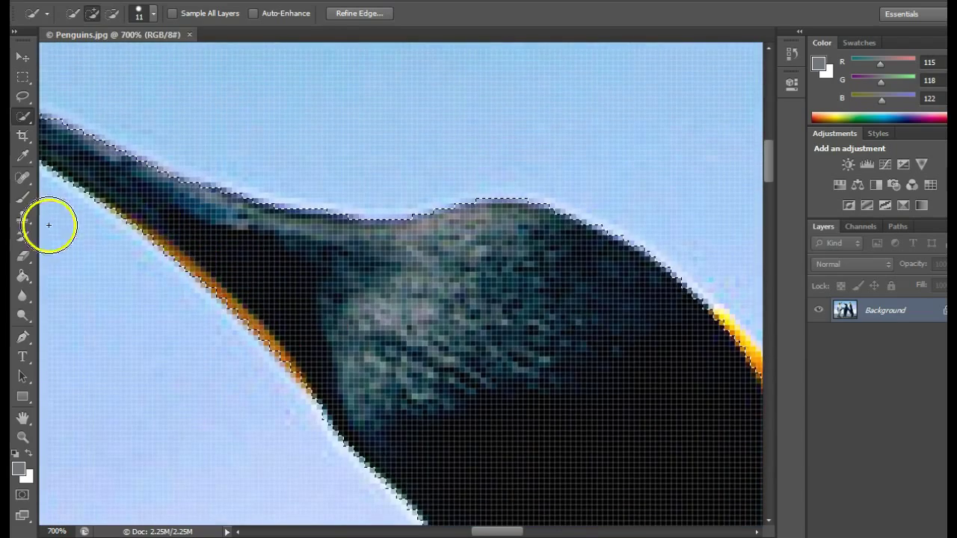
{"action": "left_click_drag", "start_coordinate": [487, 532], "coordinate": [448, 532]}
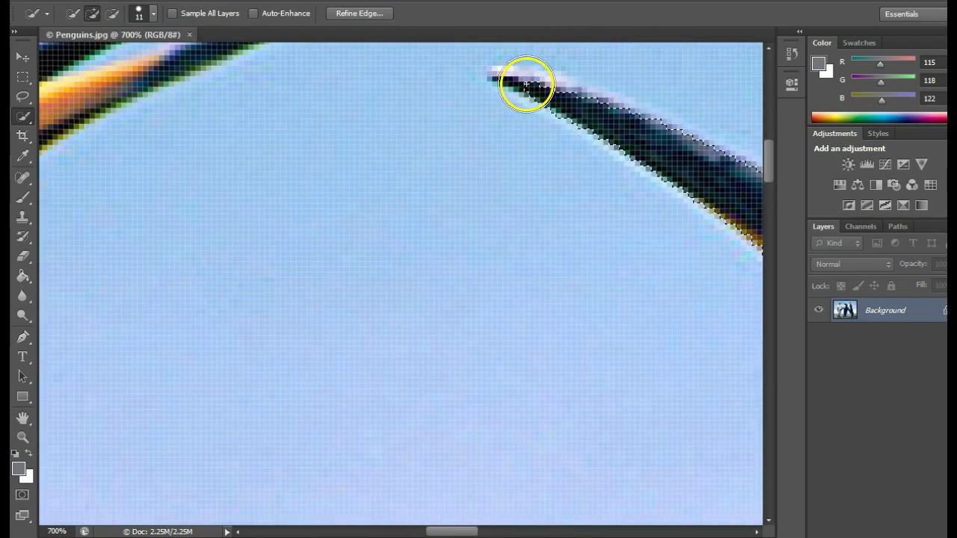
With a 6 px brush, add the beak tip and trim the excess selection around it.
{"action": "left_click", "coordinate": [153, 13]}
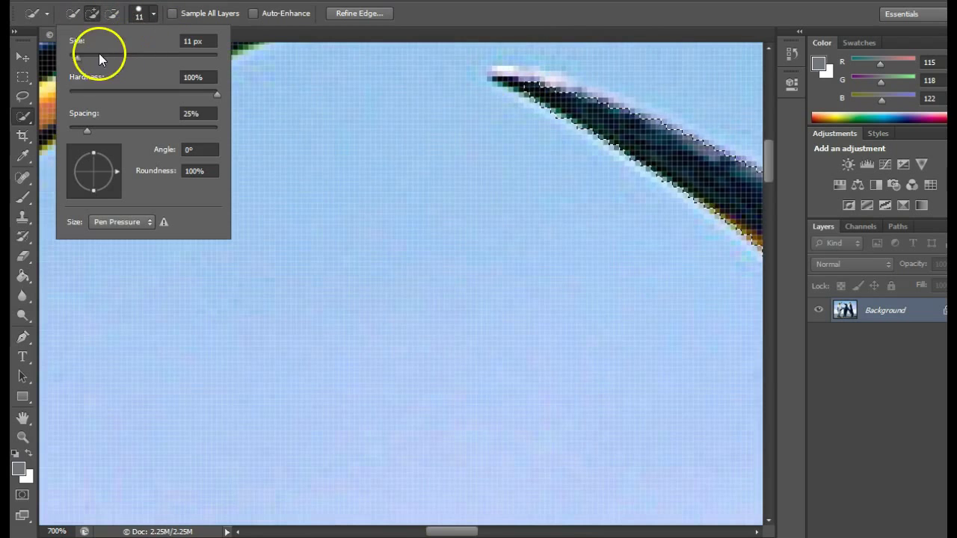
{"action": "left_click_drag", "start_coordinate": [82, 56], "coordinate": [75, 59]}
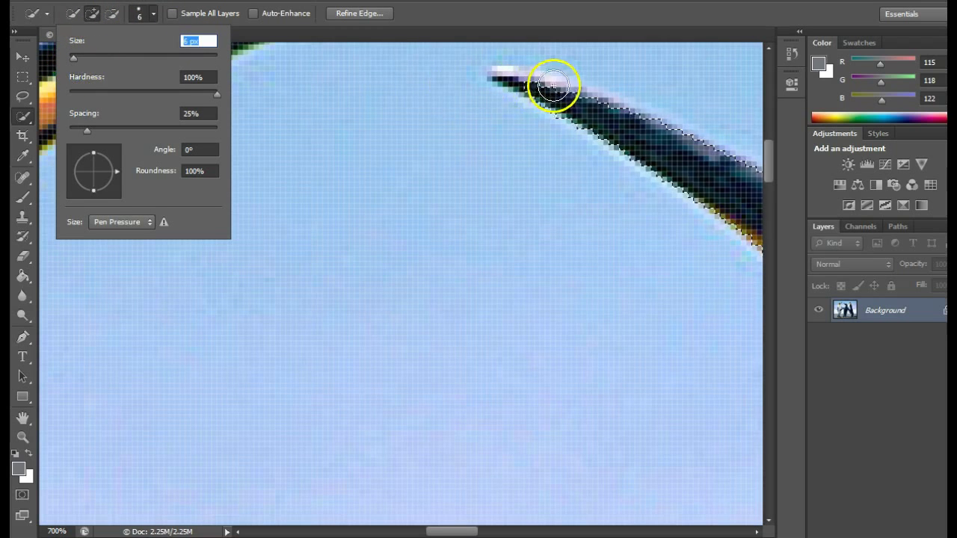
{"action": "left_click_drag", "start_coordinate": [530, 87], "coordinate": [516, 87]}
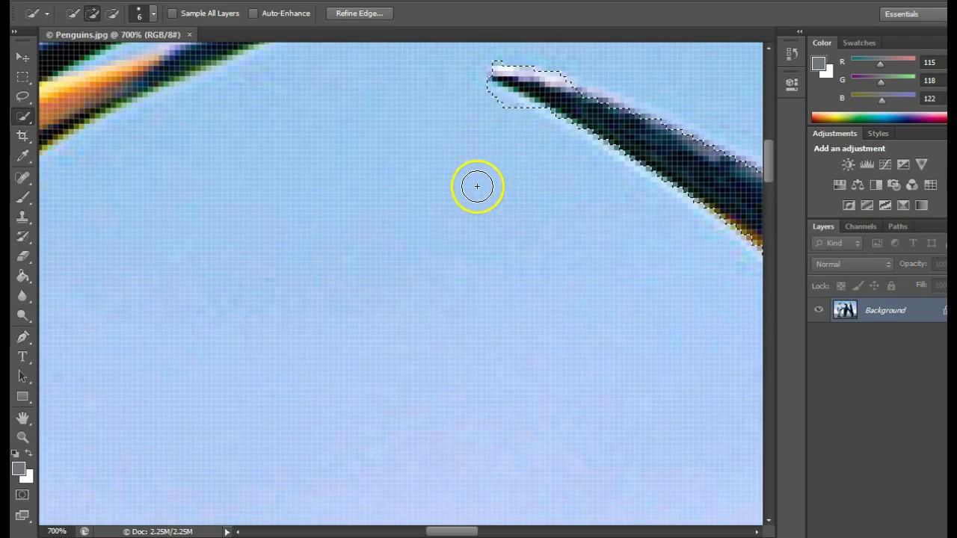
{"action": "key", "text": "alt"}
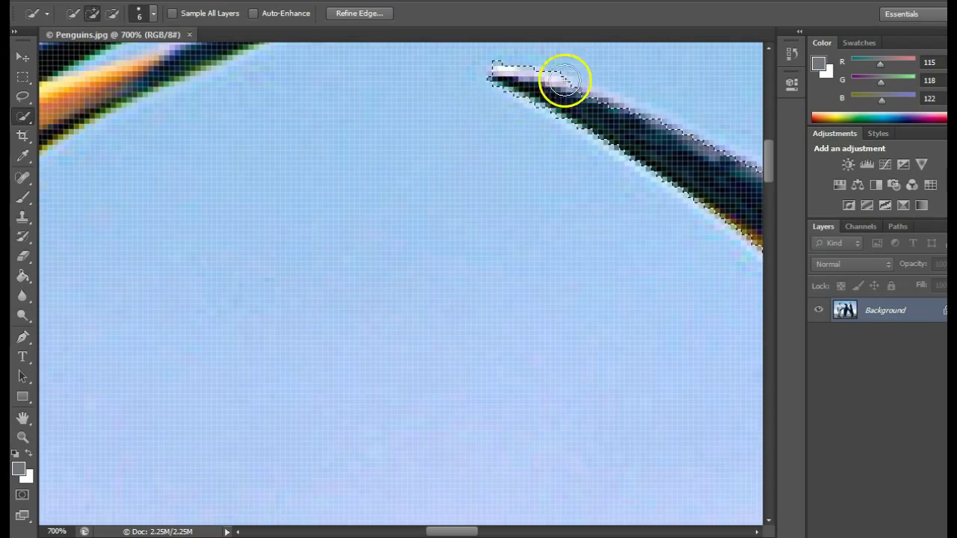
{"action": "left_click", "coordinate": [564, 80], "text": "alt"}
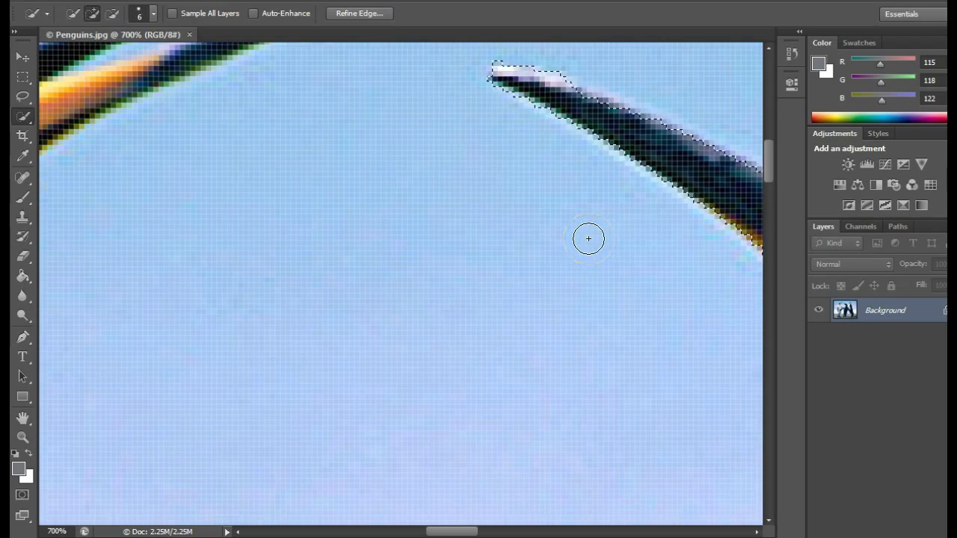
{"action": "scroll", "coordinate": [589, 239], "scroll_direction": "down", "scroll_amount": 6}
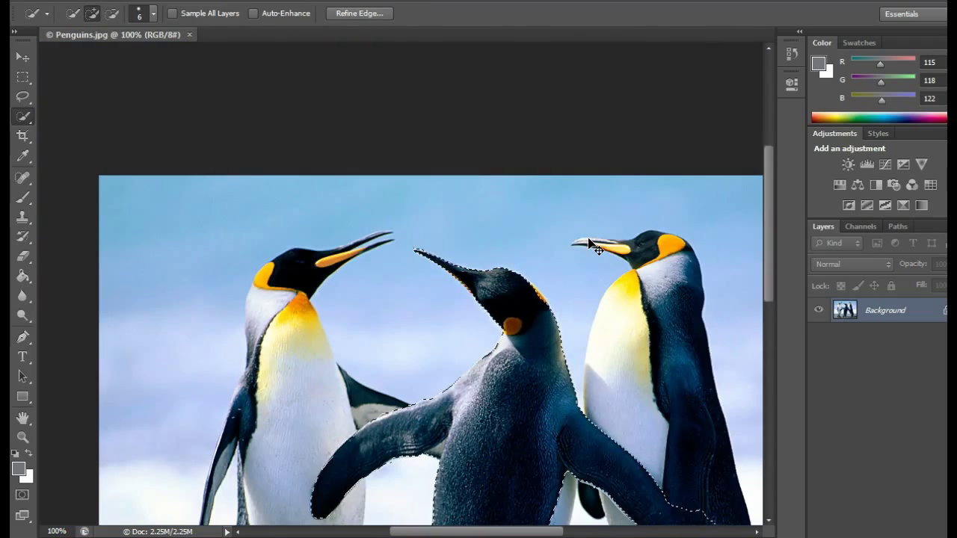
With a 32 px brush, extend the selection along the right flipper and subtract stray areas.
{"action": "scroll", "coordinate": [573, 410], "scroll_direction": "down", "scroll_amount": 3}
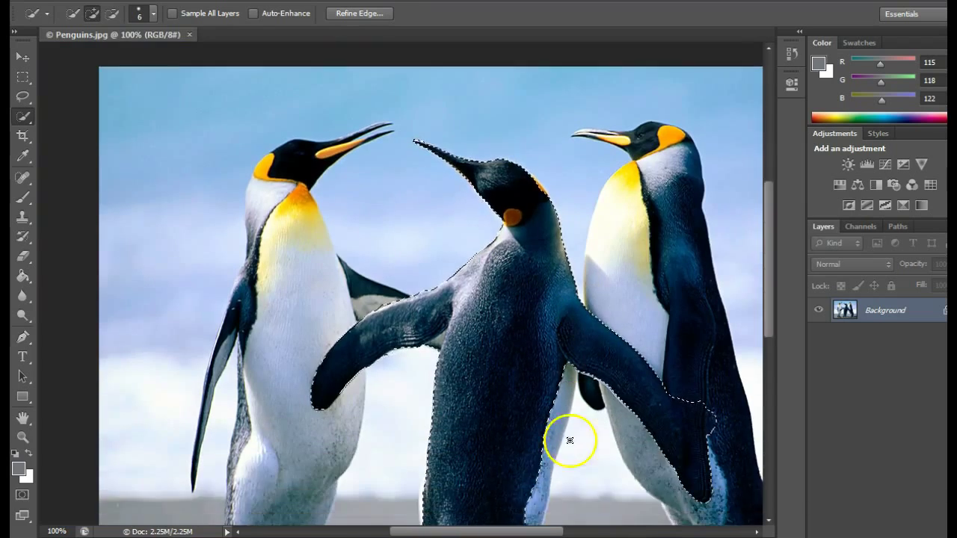
{"action": "scroll", "coordinate": [570, 441], "scroll_direction": "down", "scroll_amount": 4}
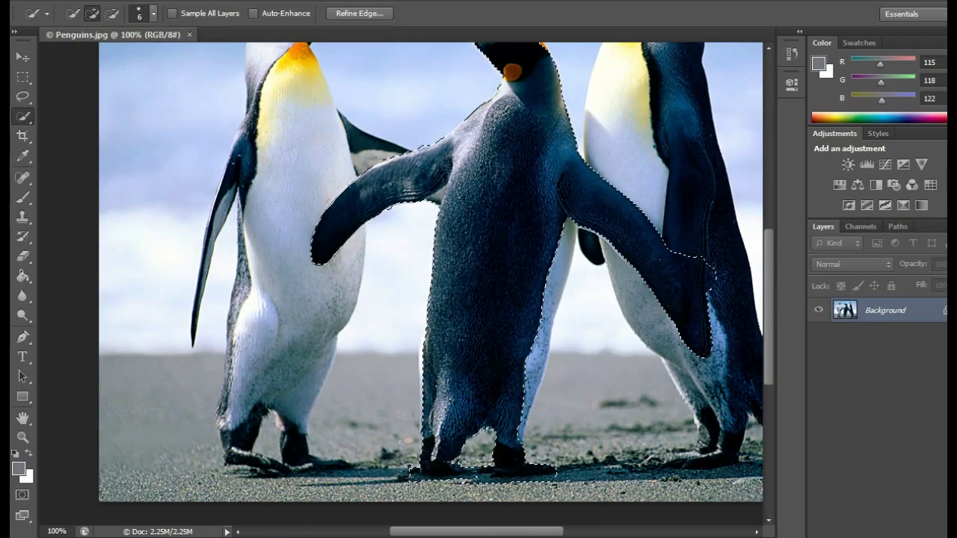
{"action": "left_click", "coordinate": [140, 13]}
{"action": "left_click", "coordinate": [92, 57]}
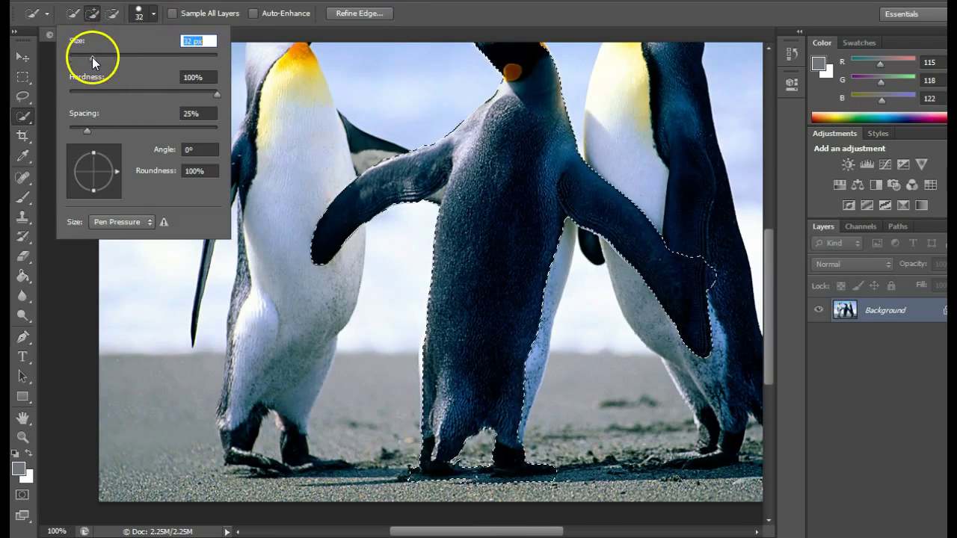
{"action": "left_click", "coordinate": [525, 372]}
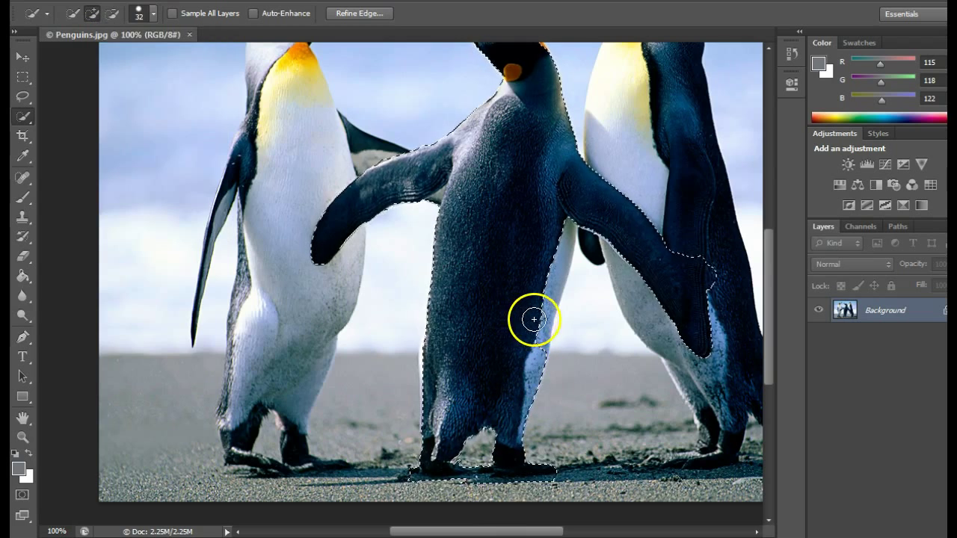
{"action": "mouse_move", "coordinate": [534, 319]}
{"action": "left_mouse_down"}
{"action": "mouse_move", "coordinate": [543, 272]}
{"action": "mouse_move", "coordinate": [566, 239]}
{"action": "mouse_move", "coordinate": [687, 292]}
{"action": "left_mouse_up"}
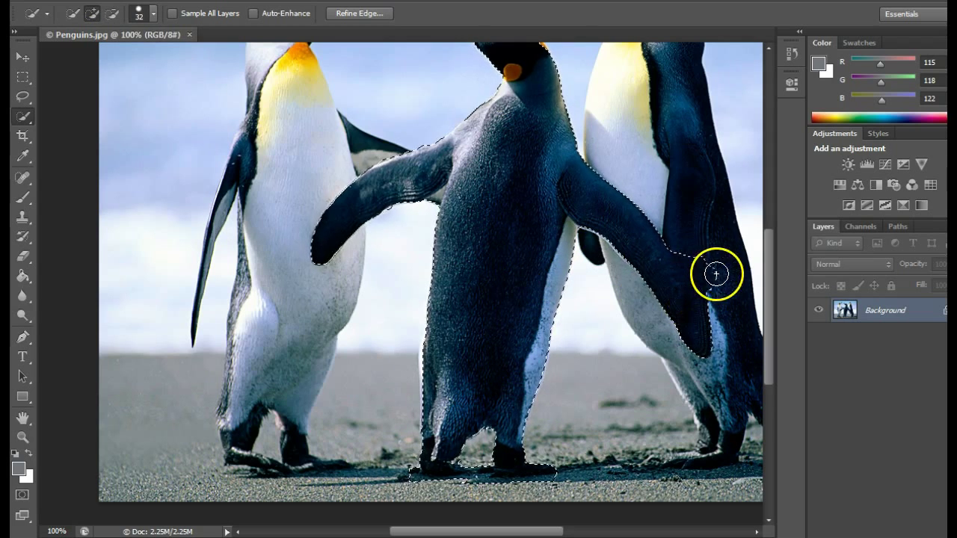
{"action": "key", "text": "alt"}
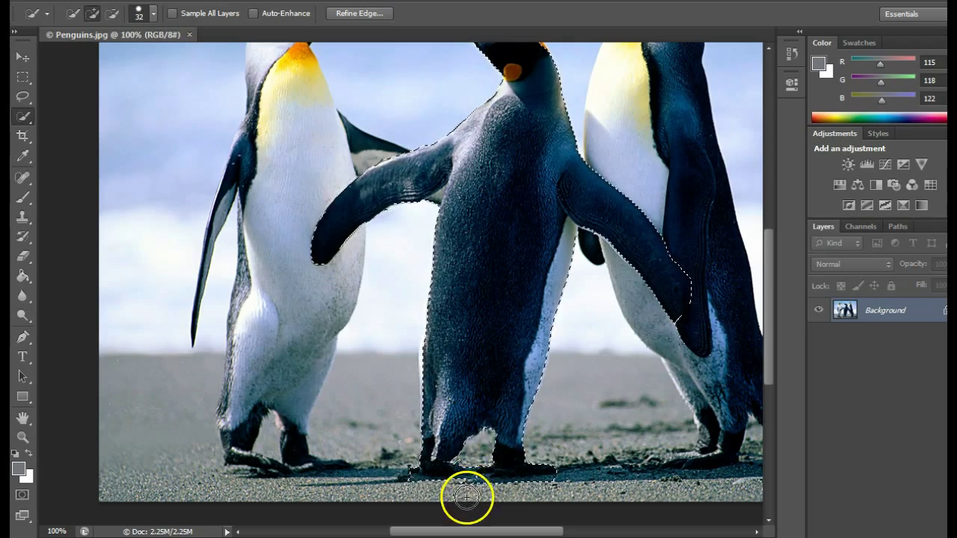
{"action": "scroll", "coordinate": [478, 481], "scroll_direction": "down", "scroll_amount": 1}
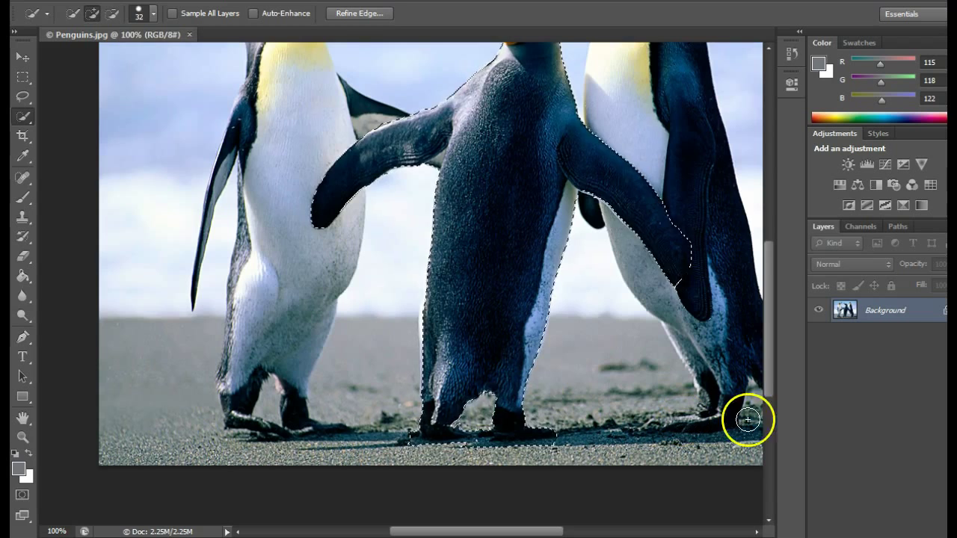
Zoom out, mask Layer 0 to isolate the middle penguin, and show the mask's properties.
{"action": "key", "text": "ctrl+minus"}
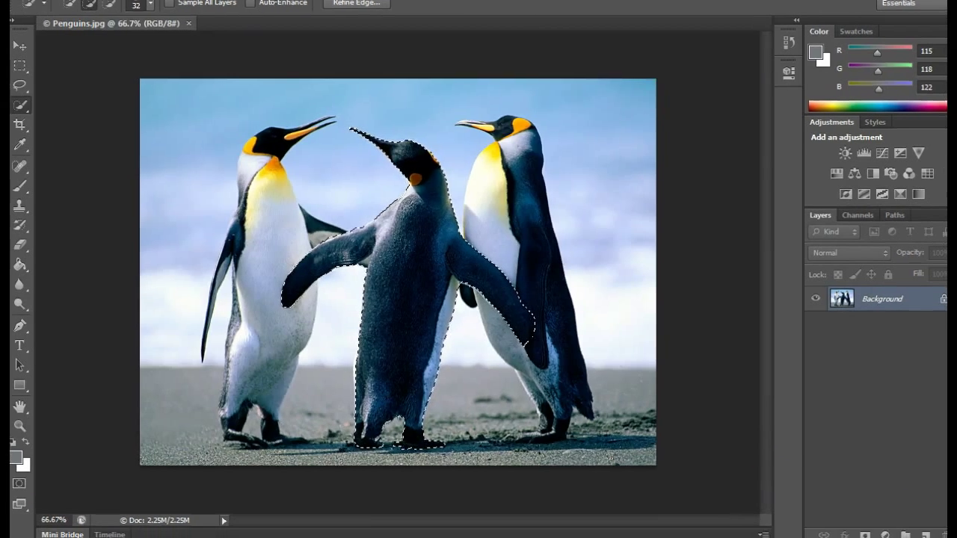
{"action": "left_click", "coordinate": [865, 527]}
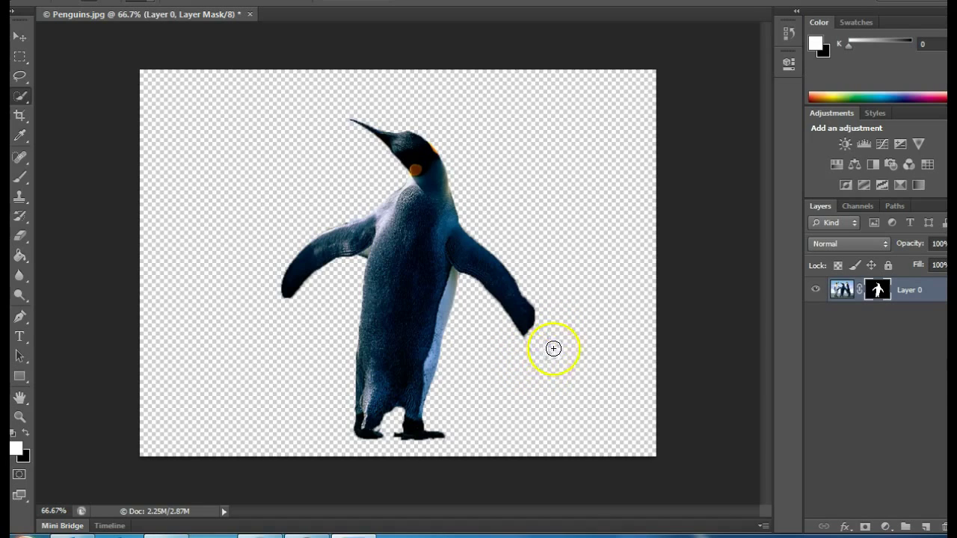
{"action": "left_click", "coordinate": [790, 65]}
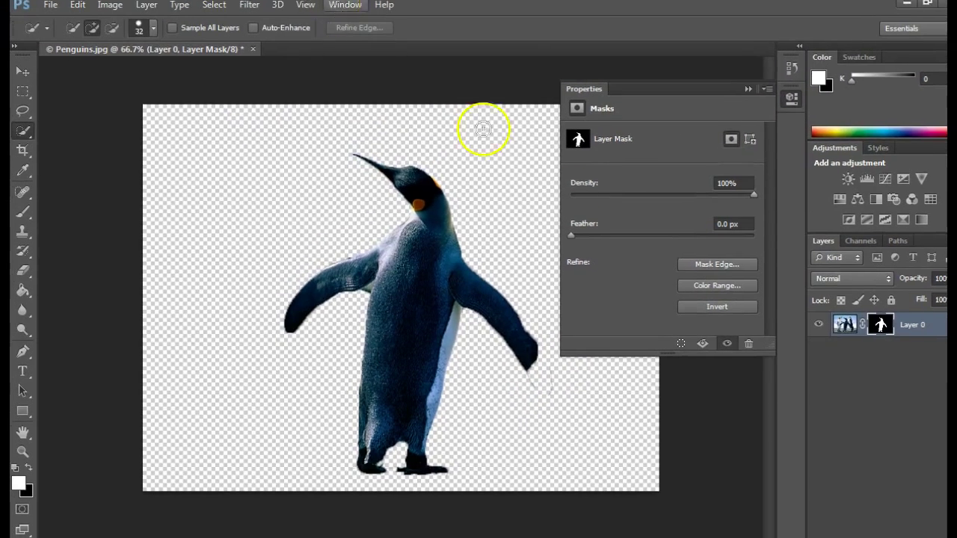
In Refine Mask, set Smooth to 9, check the On White/On Black preview, and apply.
{"action": "left_click", "coordinate": [740, 265]}
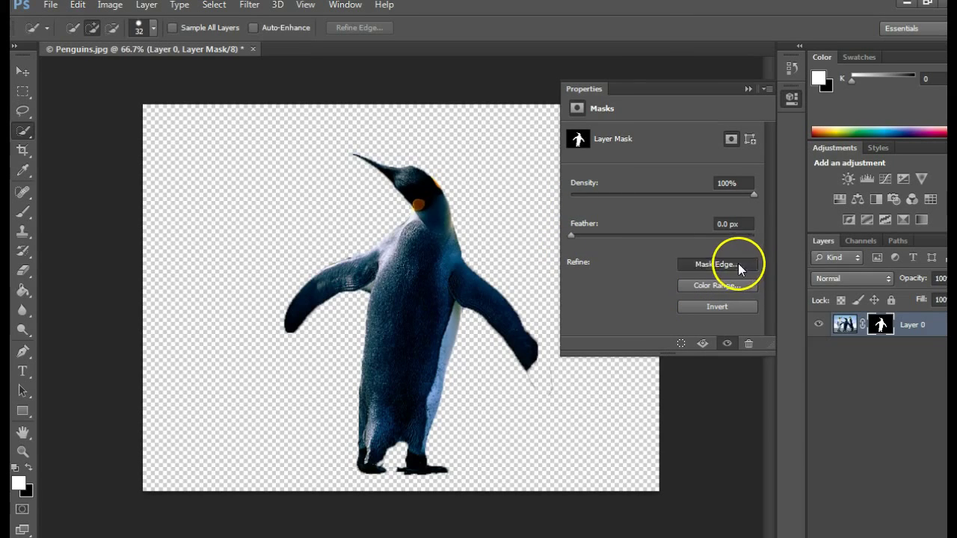
{"action": "left_click_drag", "start_coordinate": [484, 61], "coordinate": [650, 56]}
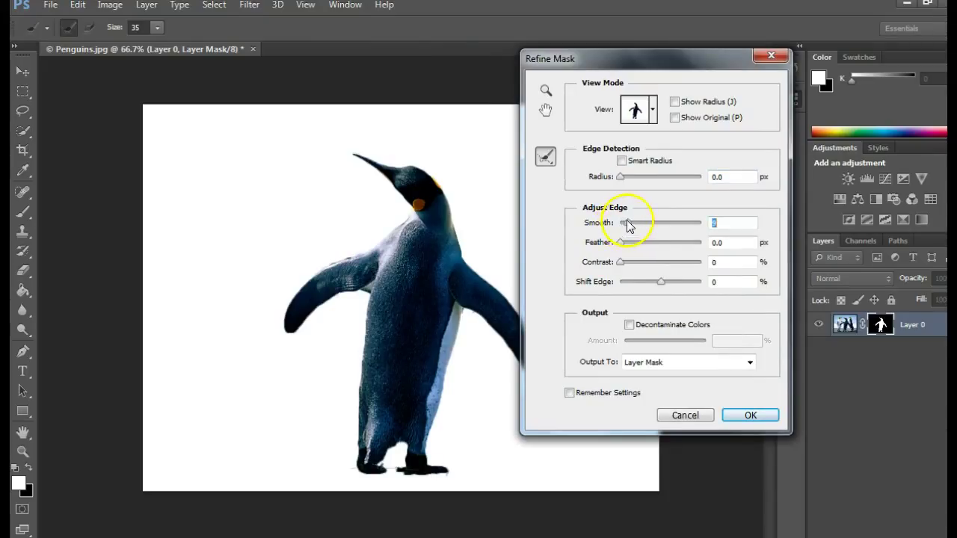
{"action": "left_click_drag", "start_coordinate": [625, 225], "coordinate": [630, 223]}
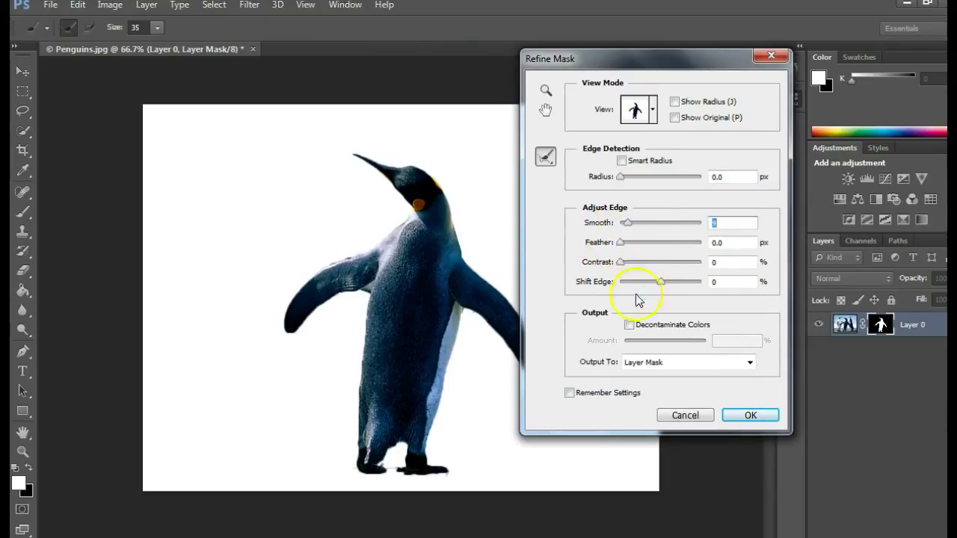
{"action": "left_click", "coordinate": [624, 262]}
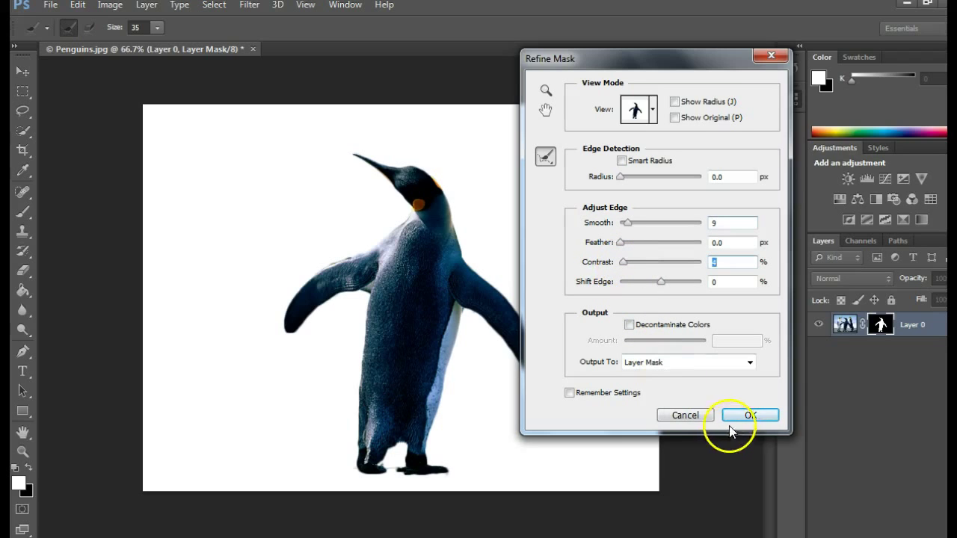
{"action": "left_click", "coordinate": [750, 415]}
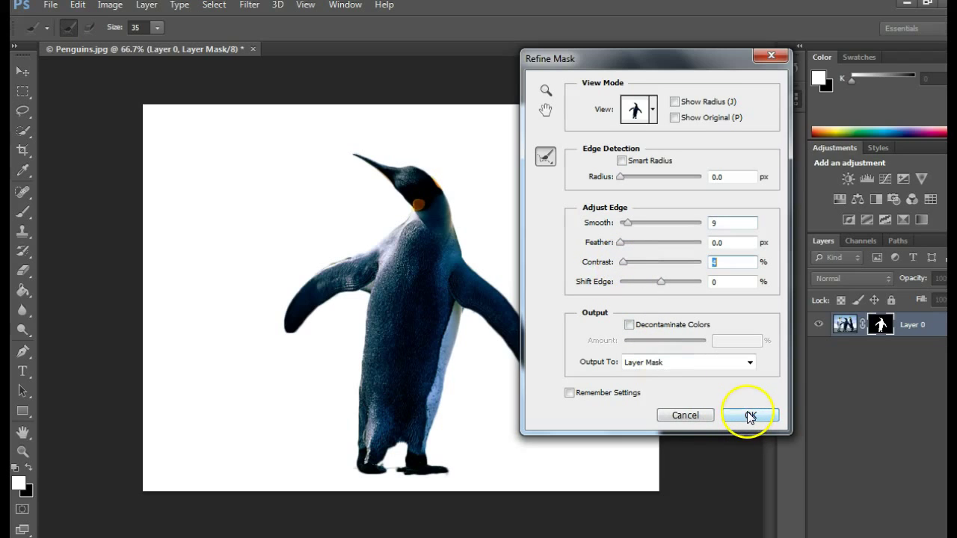
{"action": "left_click", "coordinate": [653, 110]}
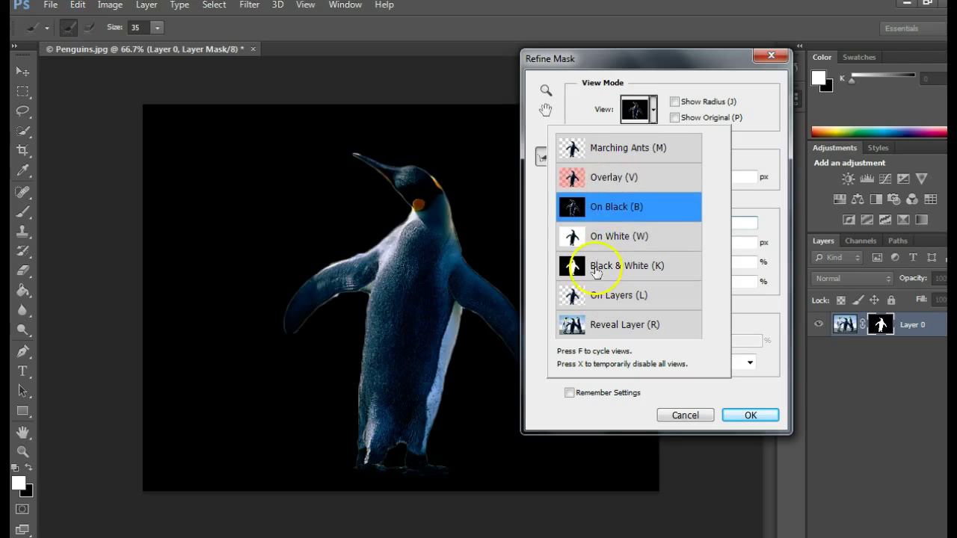
{"action": "left_click", "coordinate": [736, 415]}
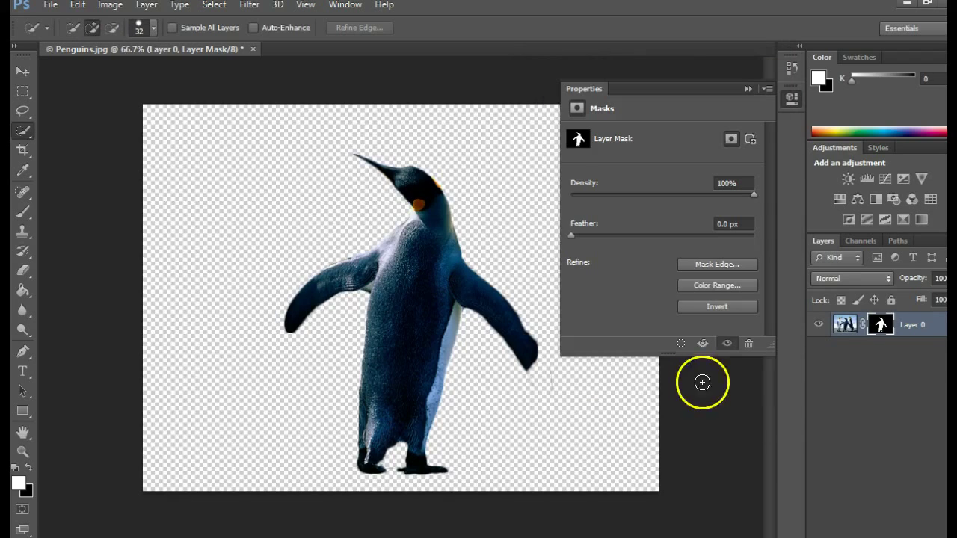
Crop the left, right and top edges in tightly around the penguin and commit the crop.
{"action": "left_click", "coordinate": [747, 89]}
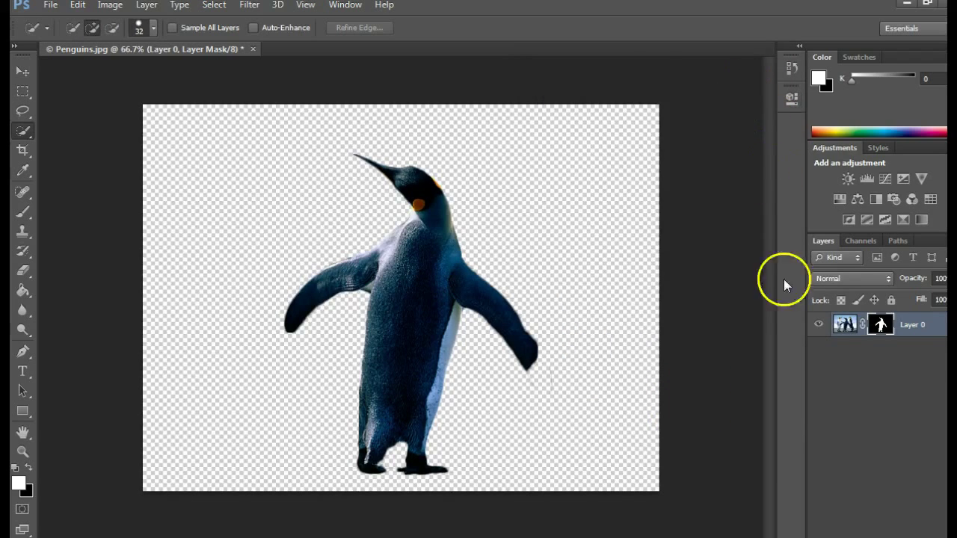
{"action": "left_click", "coordinate": [23, 150]}
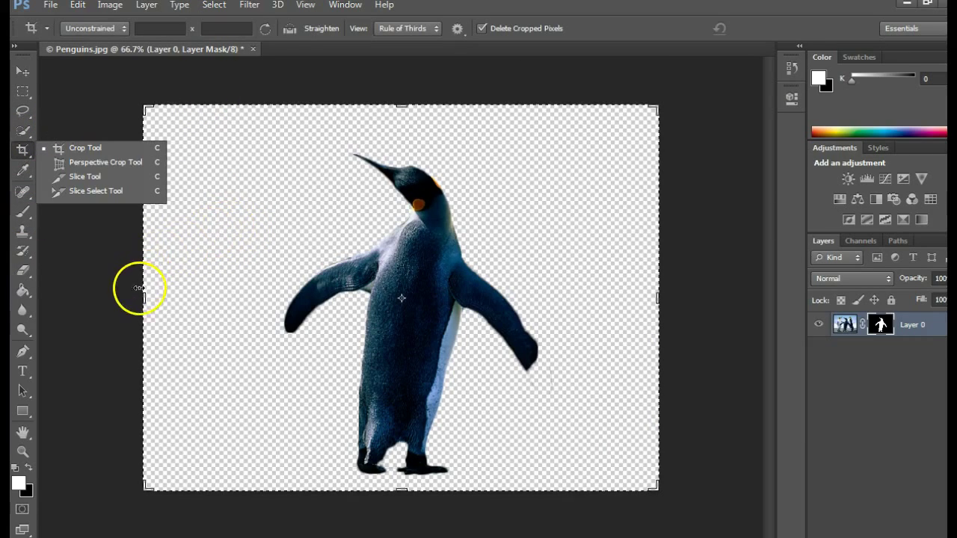
{"action": "left_click_drag", "start_coordinate": [144, 296], "coordinate": [207, 289]}
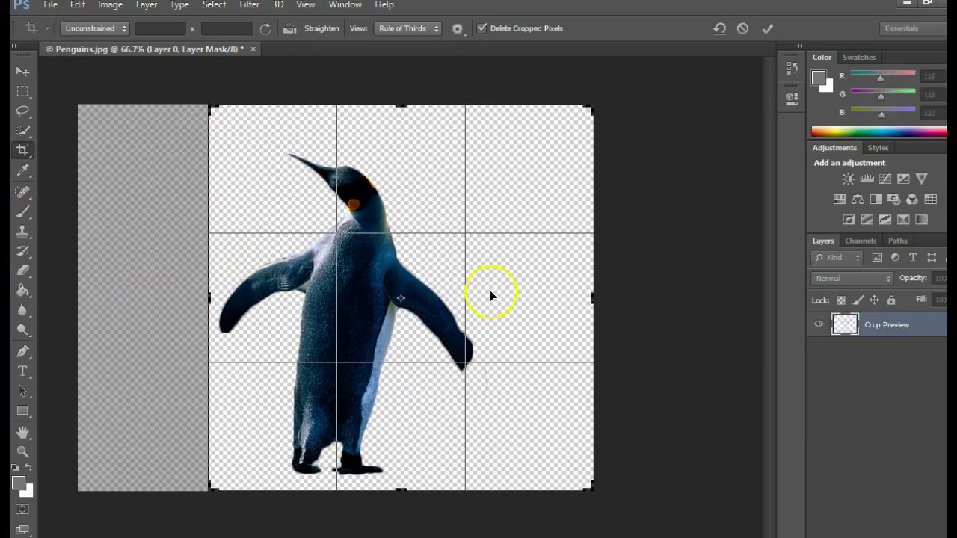
{"action": "left_click_drag", "start_coordinate": [593, 298], "coordinate": [538, 299]}
{"action": "left_click_drag", "start_coordinate": [401, 100], "coordinate": [404, 125]}
{"action": "double_click", "coordinate": [502, 274]}
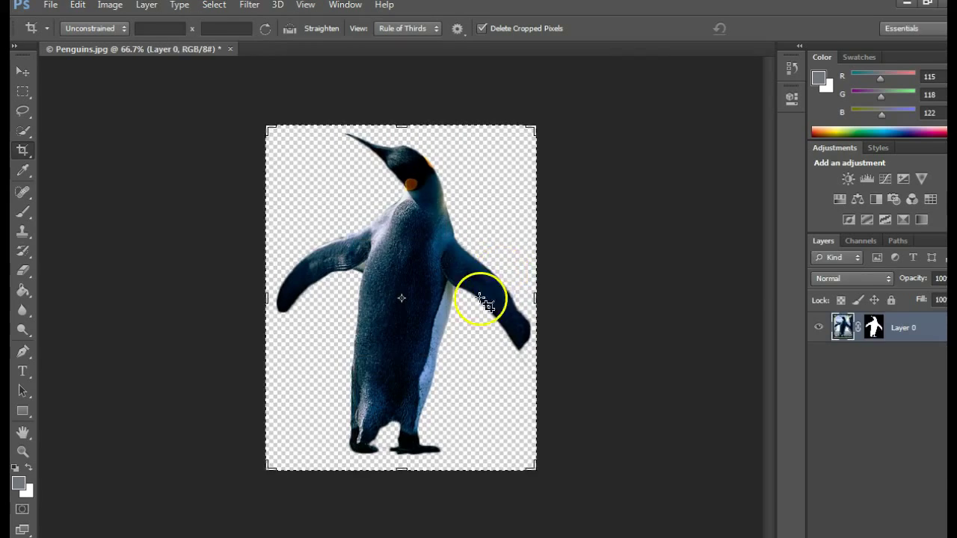
{"action": "left_click", "coordinate": [110, 6]}
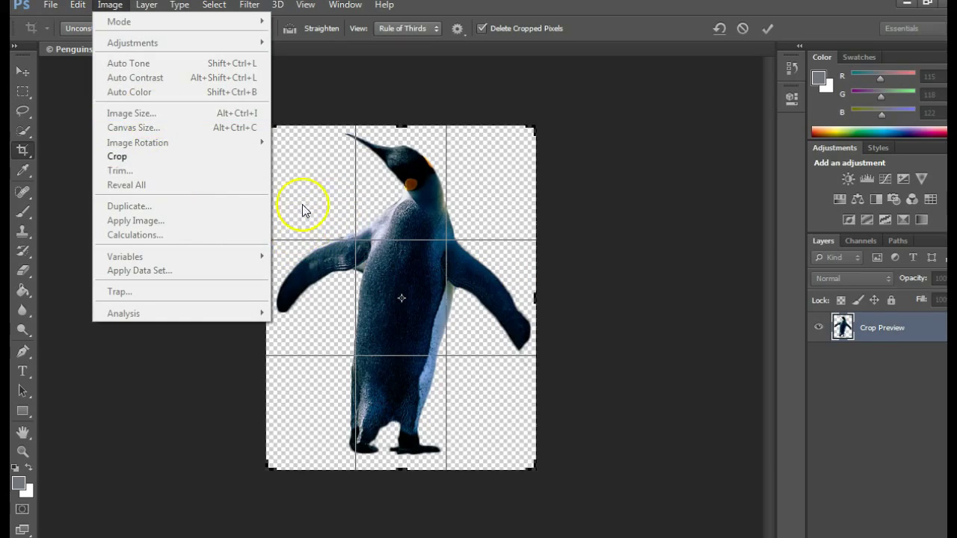
{"action": "left_click", "coordinate": [359, 196]}
{"action": "left_click", "coordinate": [17, 75]}
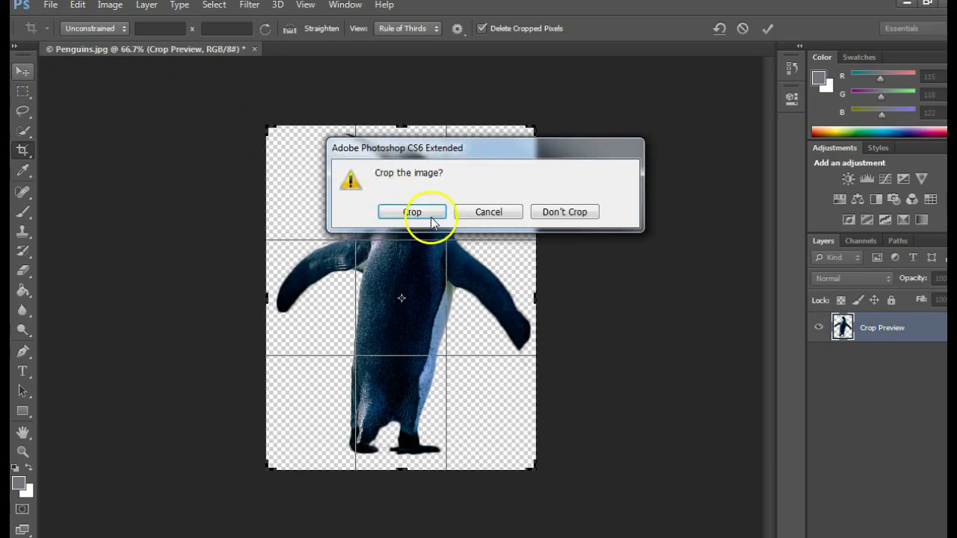
{"action": "left_click", "coordinate": [411, 212]}
Check the Image Size dialog and close it unchanged.
{"action": "left_click", "coordinate": [118, 10]}
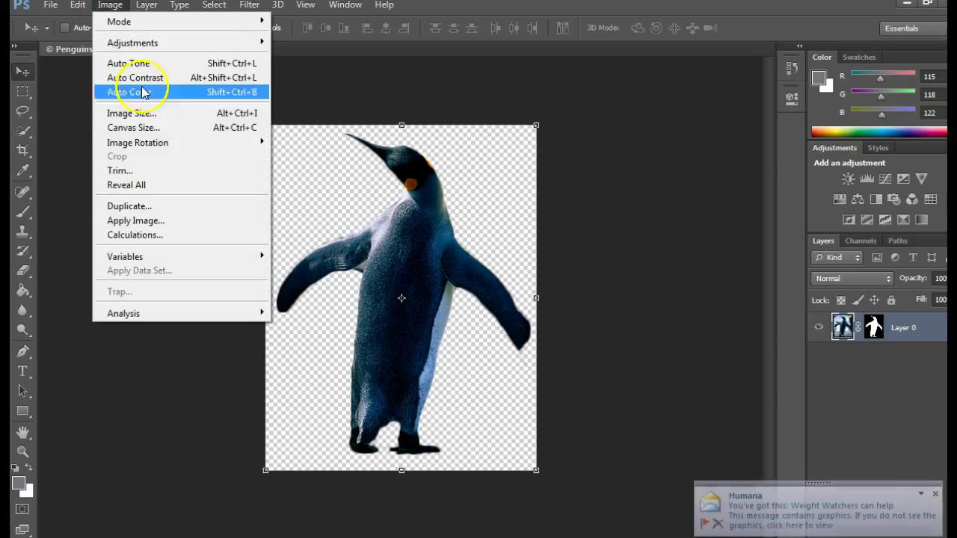
{"action": "left_click", "coordinate": [148, 114]}
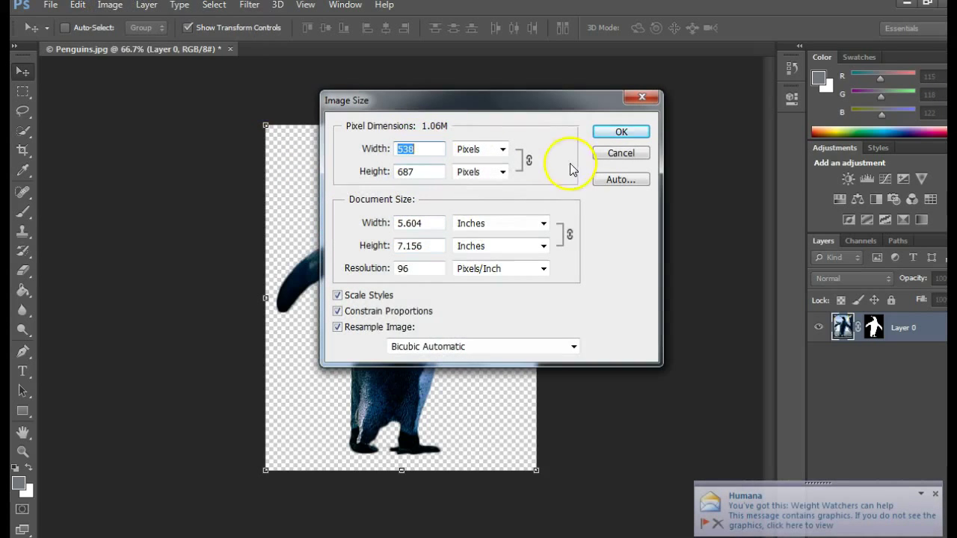
{"action": "left_click", "coordinate": [621, 153]}
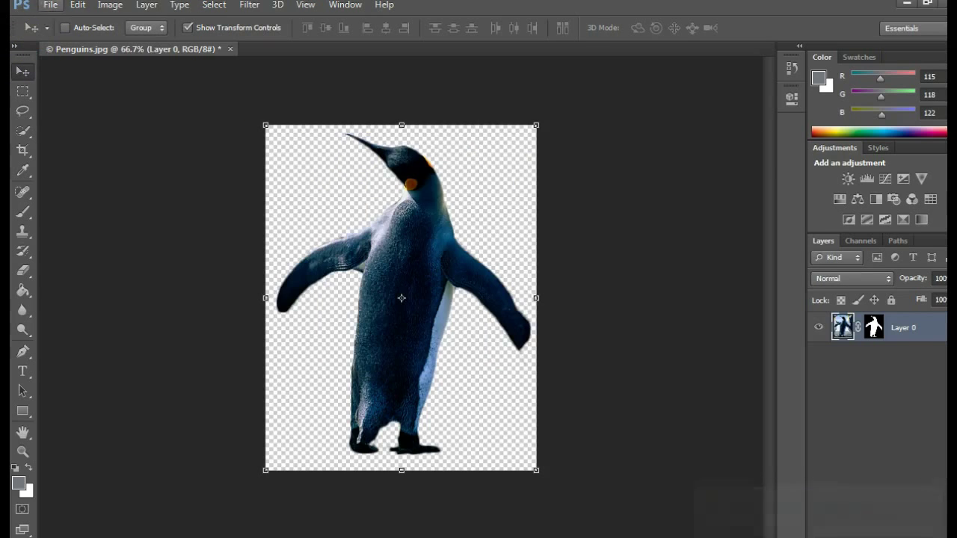
Save the document as Penguins edit in PSD format with compatibility maximized.
{"action": "left_click", "coordinate": [48, 6]}
{"action": "left_click", "coordinate": [75, 186]}
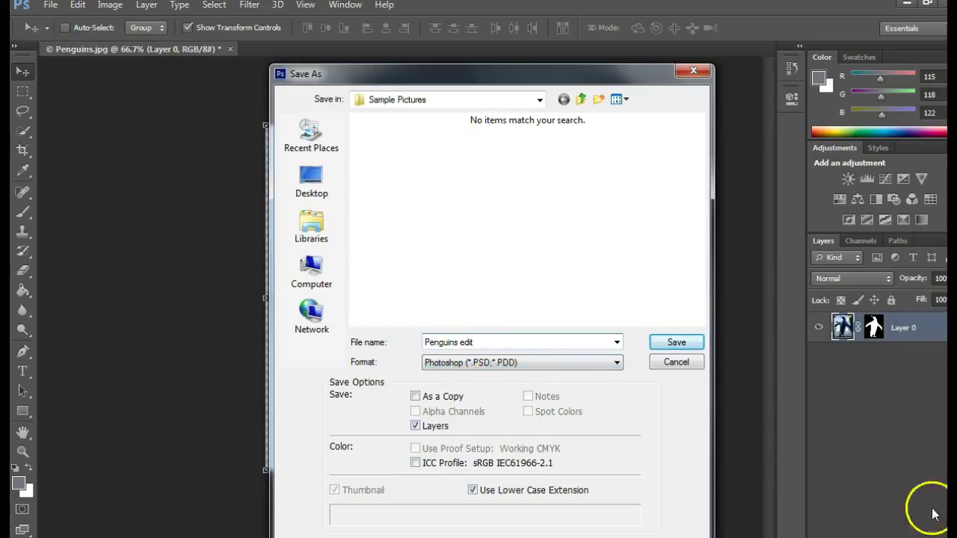
{"action": "left_click", "coordinate": [675, 341]}
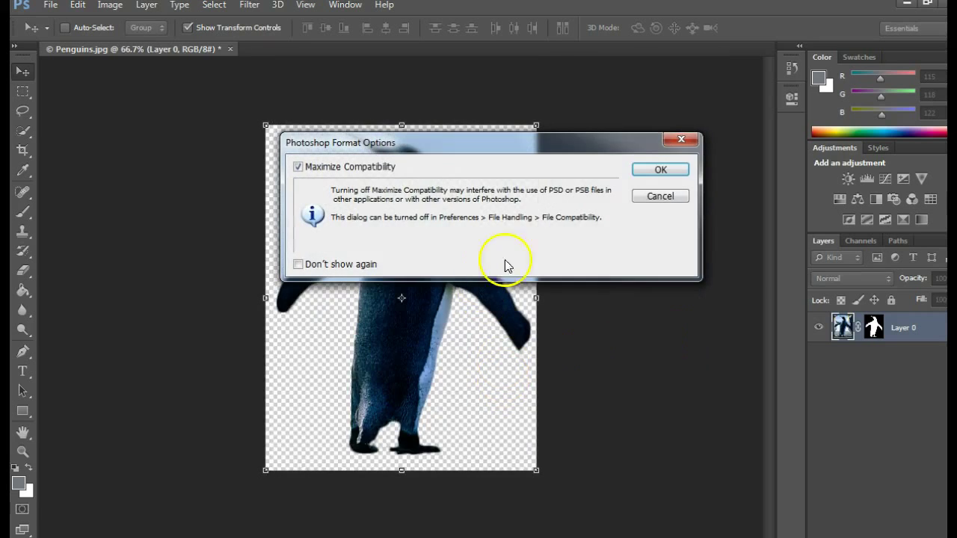
{"action": "left_click", "coordinate": [660, 171]}
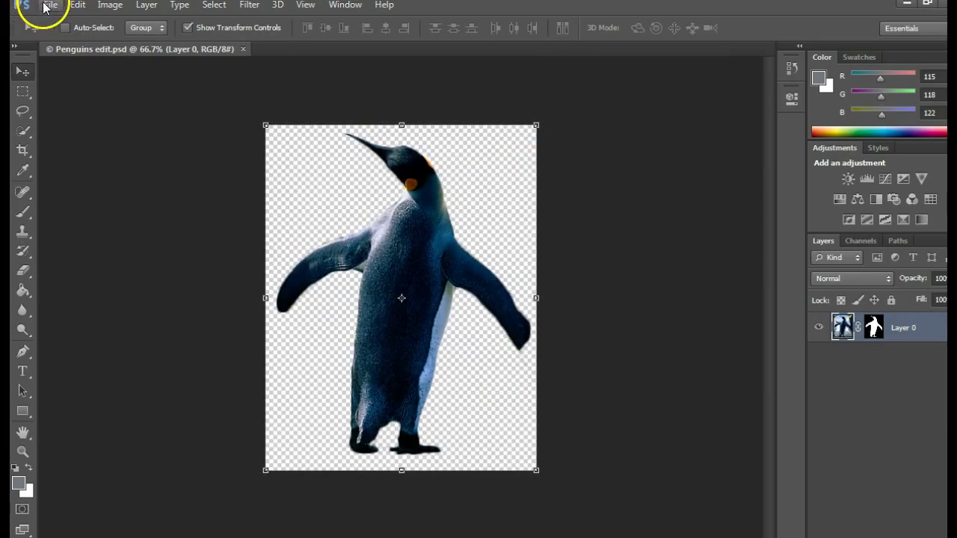
Save a PNG copy named penguins.png, accepting Smallest/Slow compression without interlacing.
{"action": "left_click", "coordinate": [46, 5]}
{"action": "left_click", "coordinate": [88, 188]}
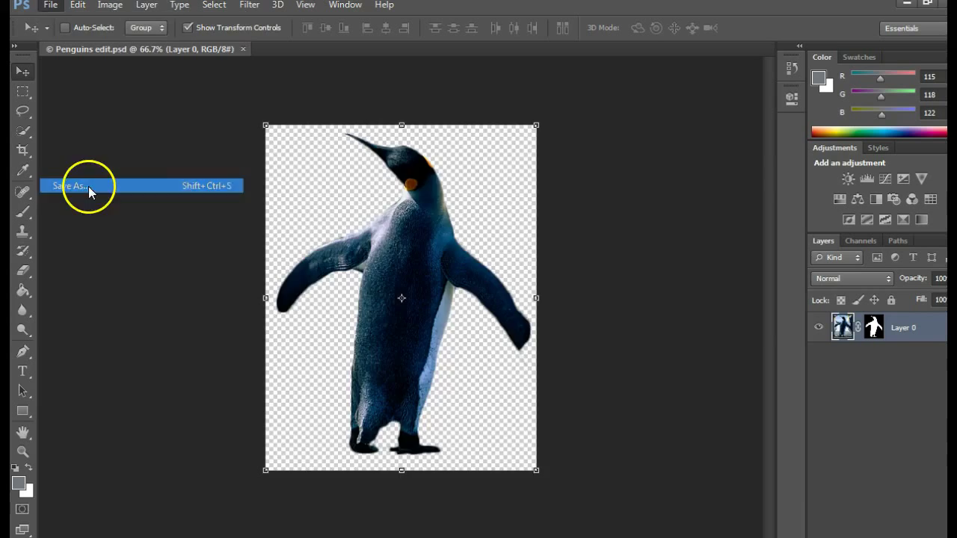
{"action": "left_click", "coordinate": [472, 363]}
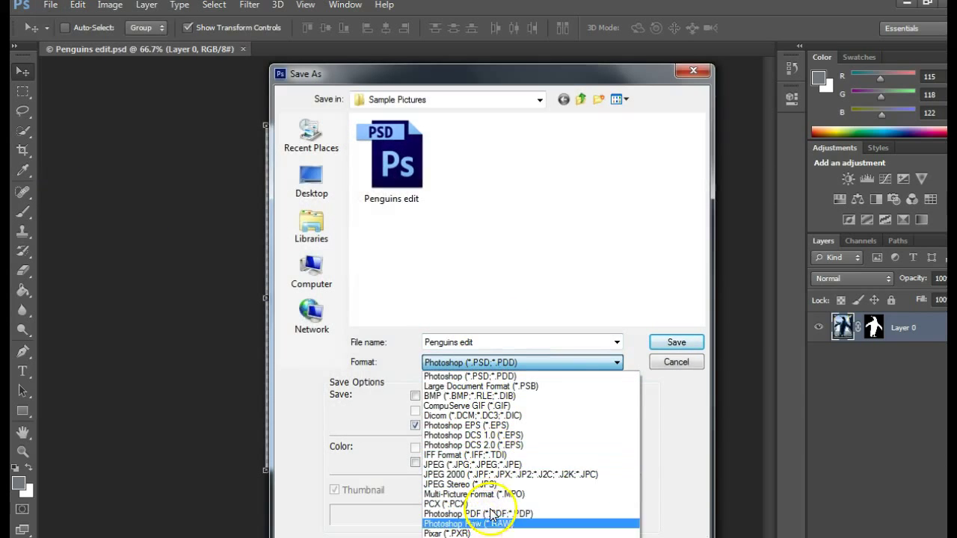
{"action": "left_click", "coordinate": [464, 537]}
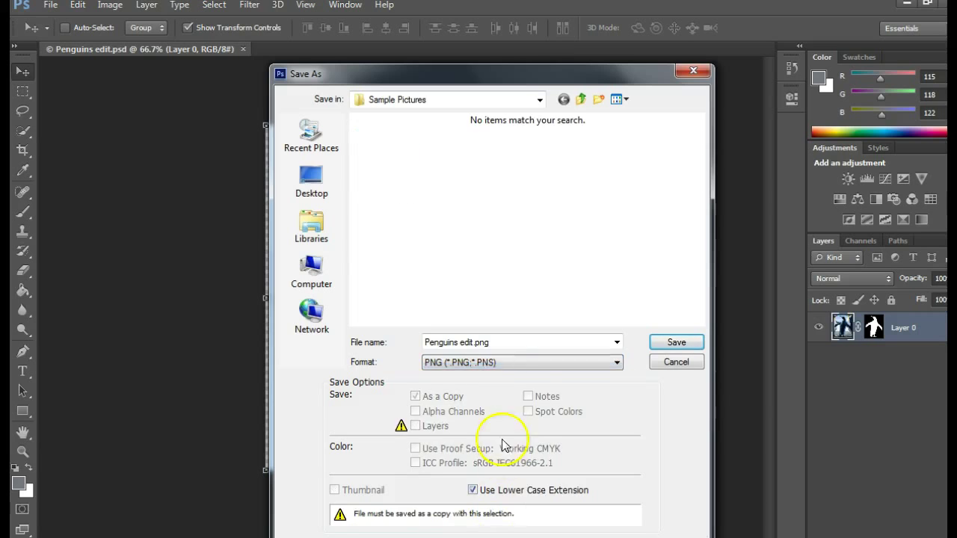
{"action": "left_click", "coordinate": [472, 343]}
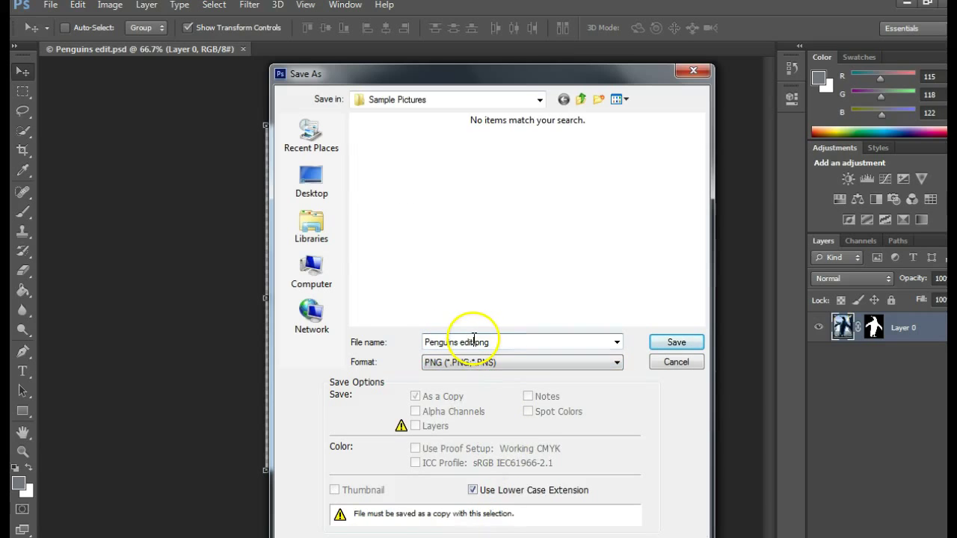
{"action": "left_click_drag", "start_coordinate": [473, 342], "coordinate": [373, 350]}
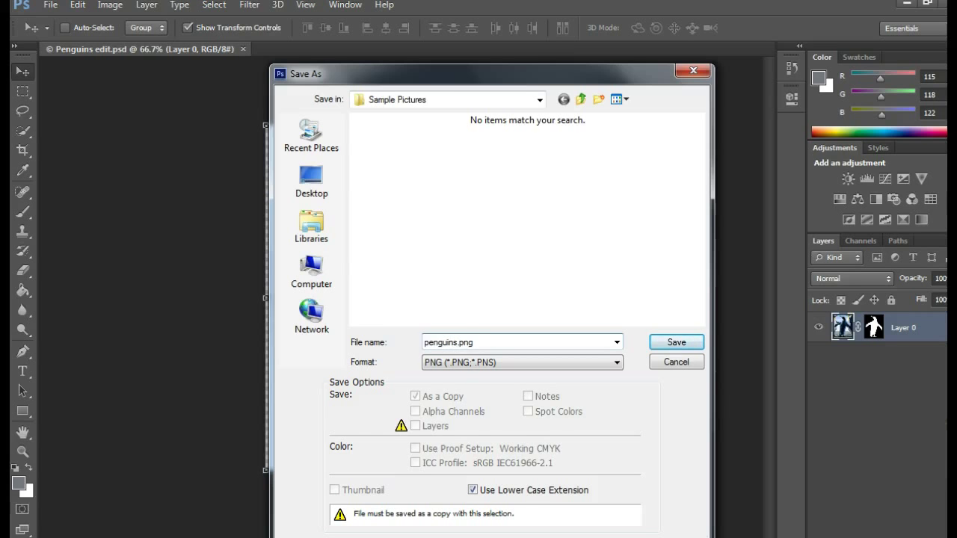
{"action": "left_click", "coordinate": [674, 342]}
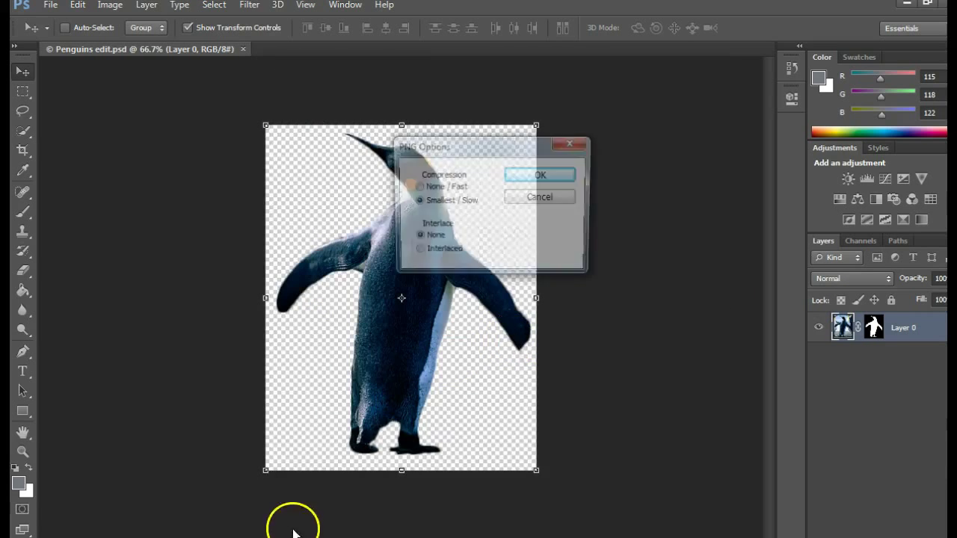
{"action": "left_click", "coordinate": [544, 180]}
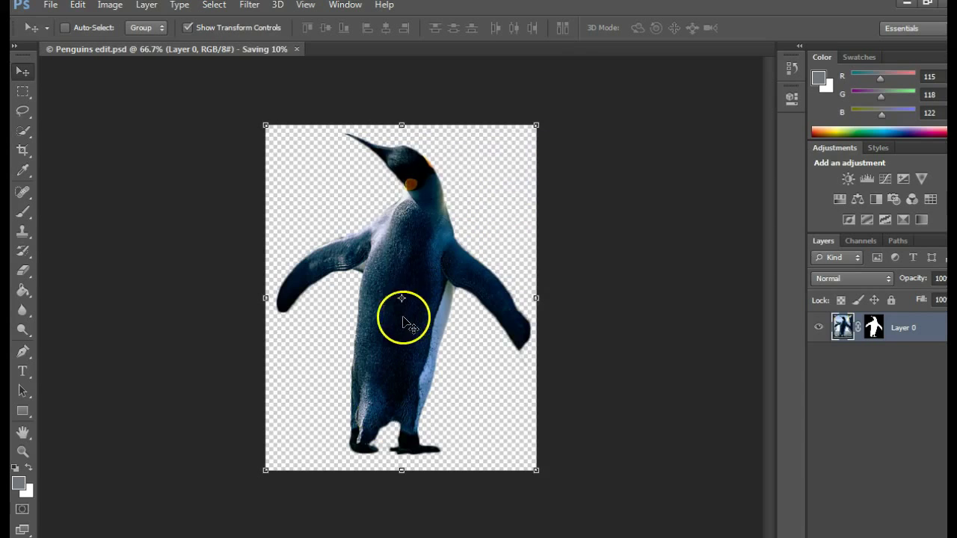